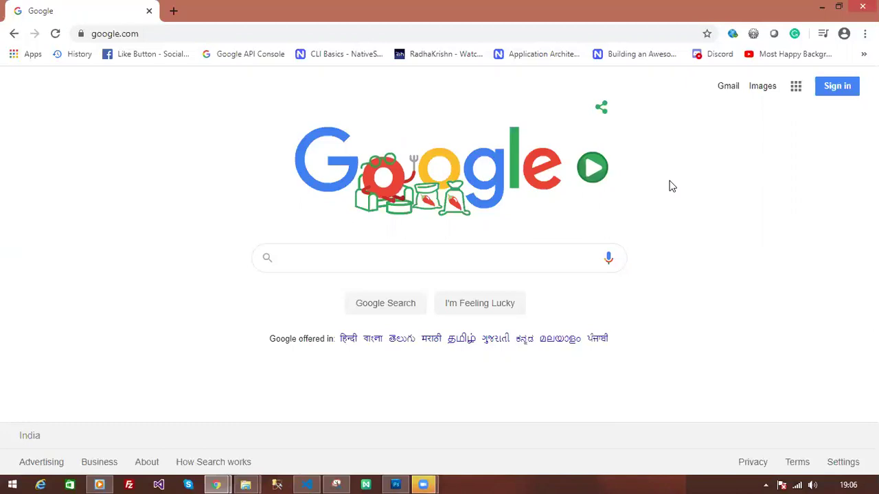
Open Google Sheets from the list of Google apps.
click(797, 88)
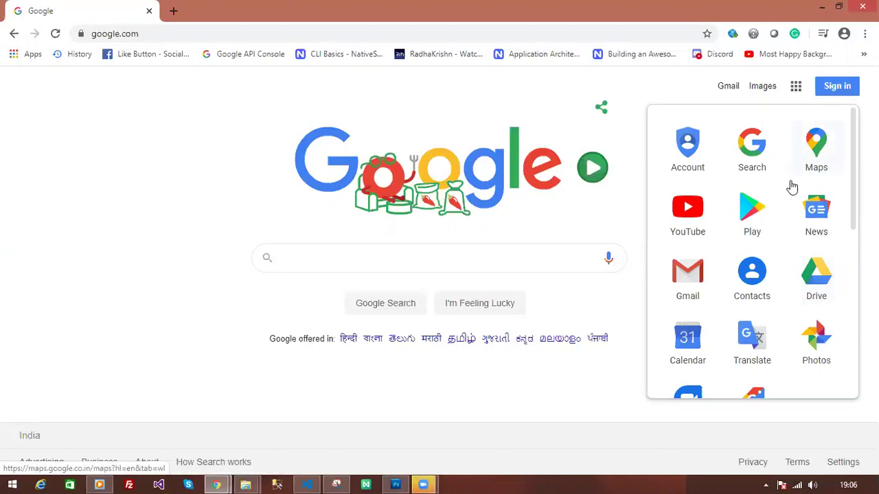
scroll(792, 255, down, 3)
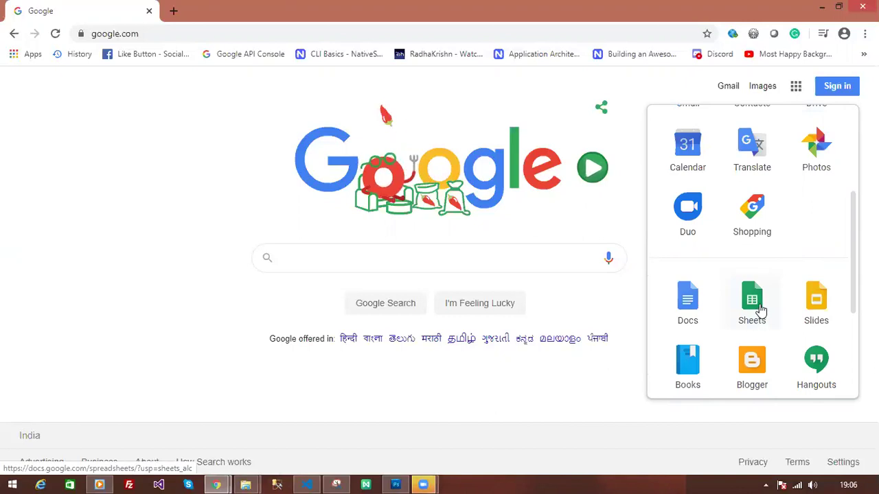
click(759, 301)
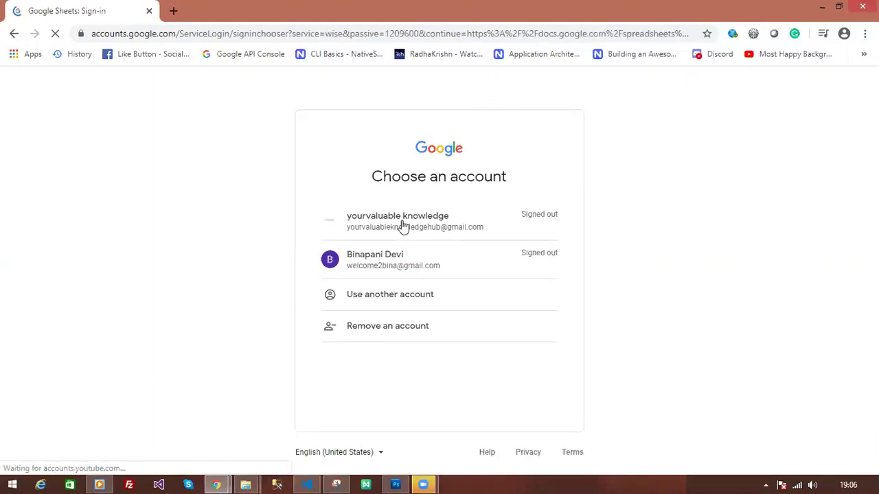
Choose the first listed Google account and sign in to Sheets with the account password.
click(455, 224)
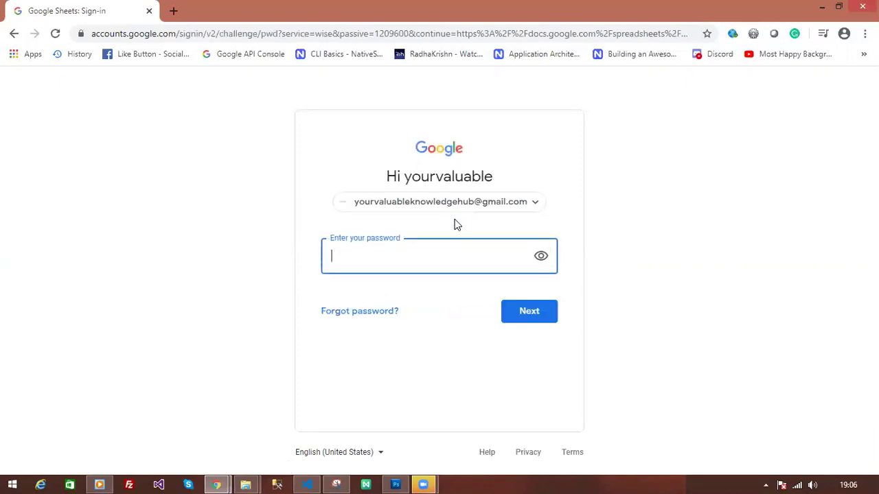
text(••)
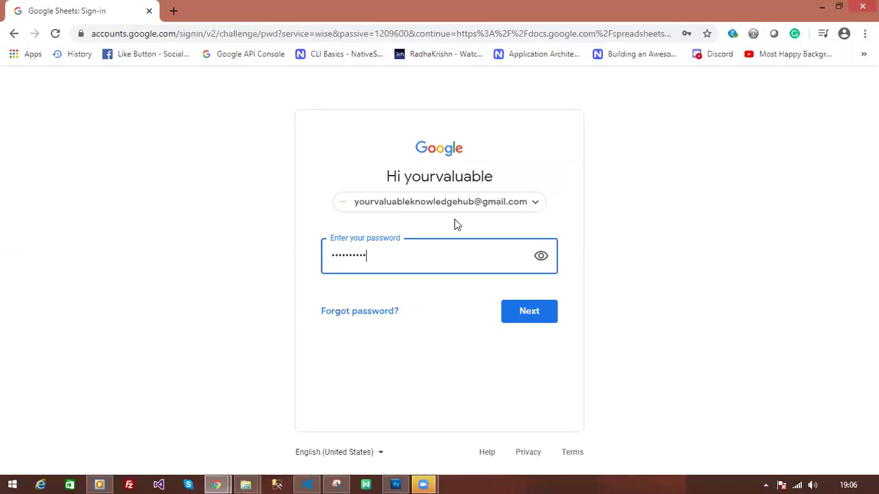
click(530, 311)
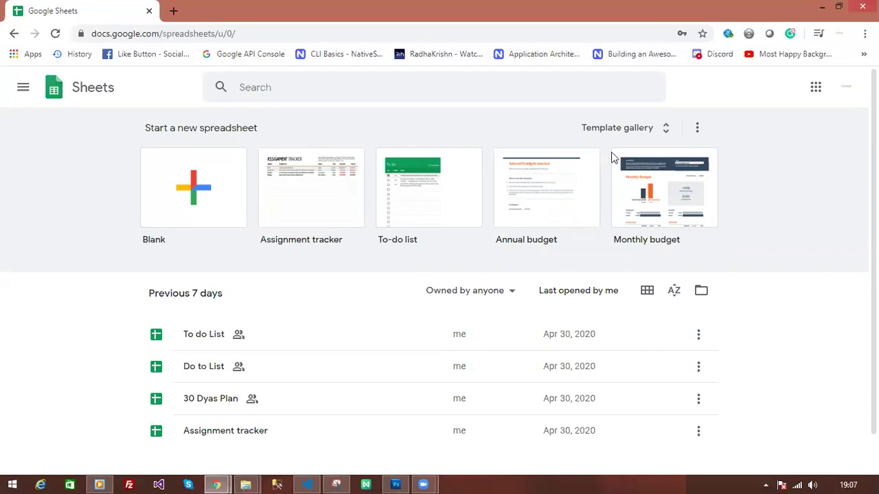
Browse the full template gallery and create a new blank spreadsheet.
click(666, 136)
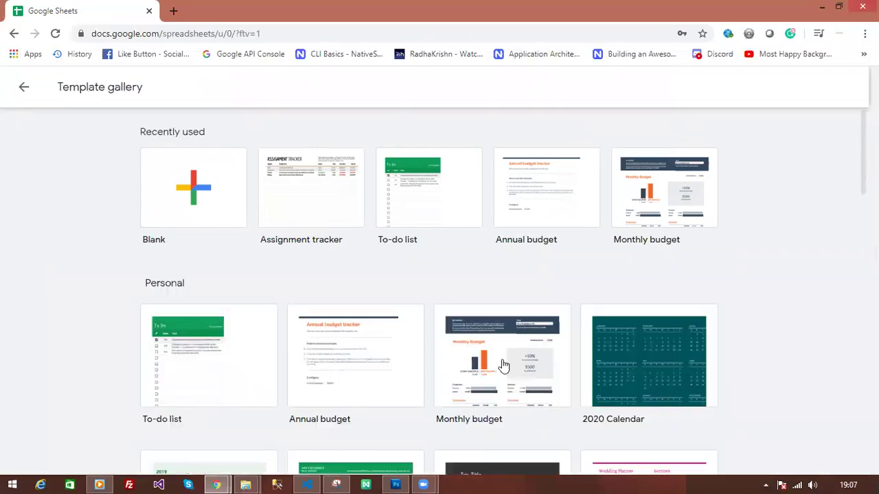
scroll(503, 366, down, 4)
scroll(502, 366, down, 10)
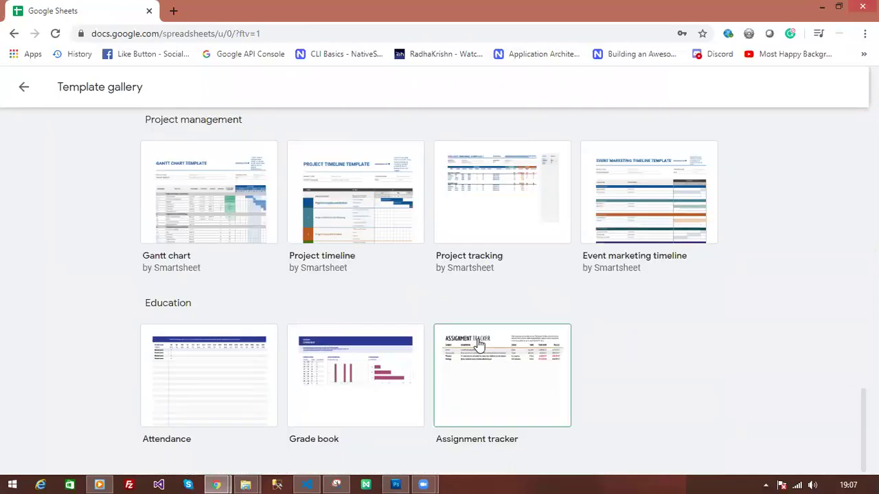
scroll(594, 336, up, 4)
scroll(587, 326, up, 5)
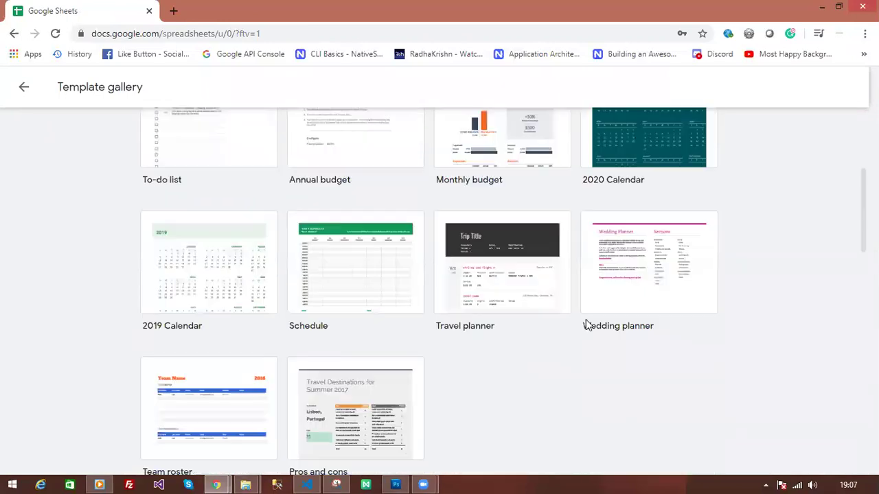
scroll(586, 325, up, 5)
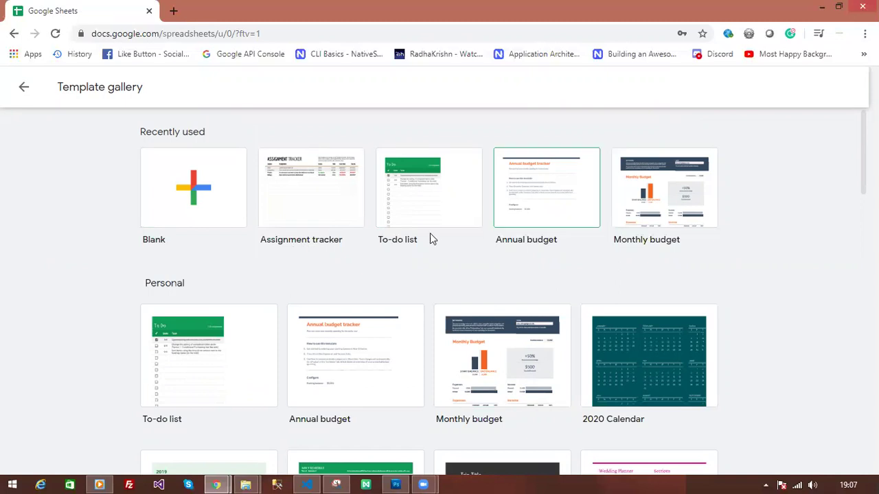
click(191, 199)
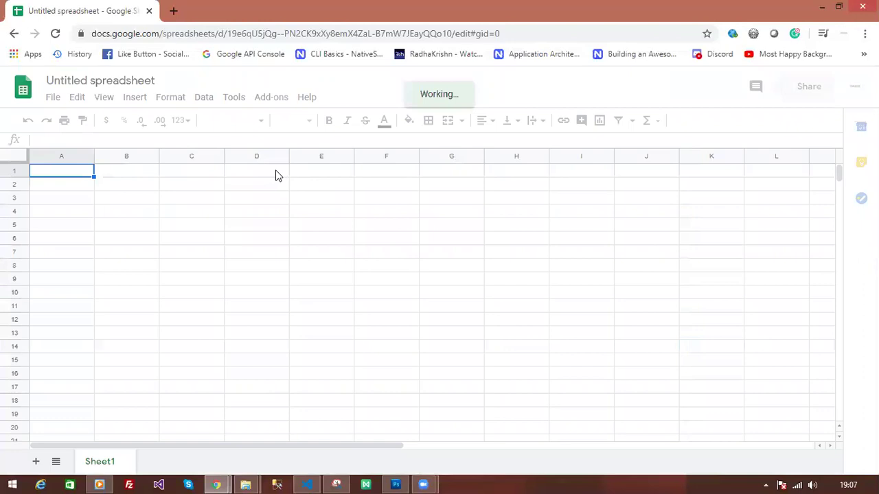
Merge cells D1 through H1 into a single title cell.
click(276, 176)
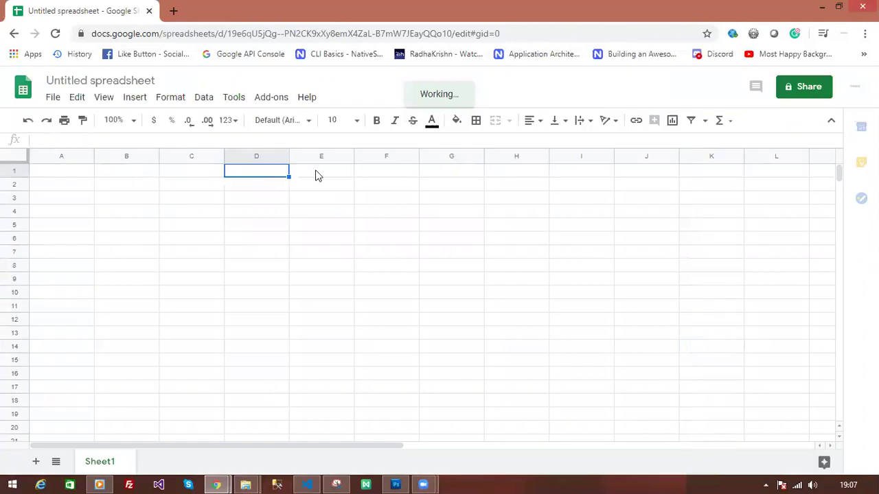
shift+click(539, 173)
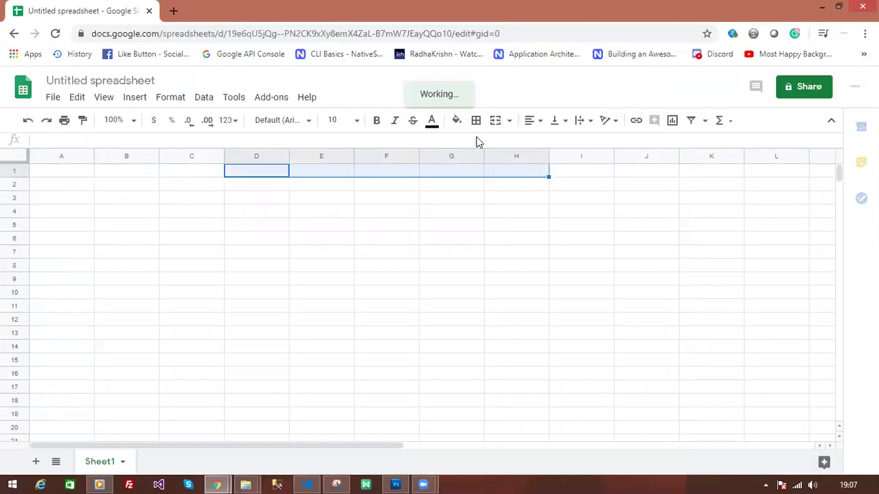
click(495, 122)
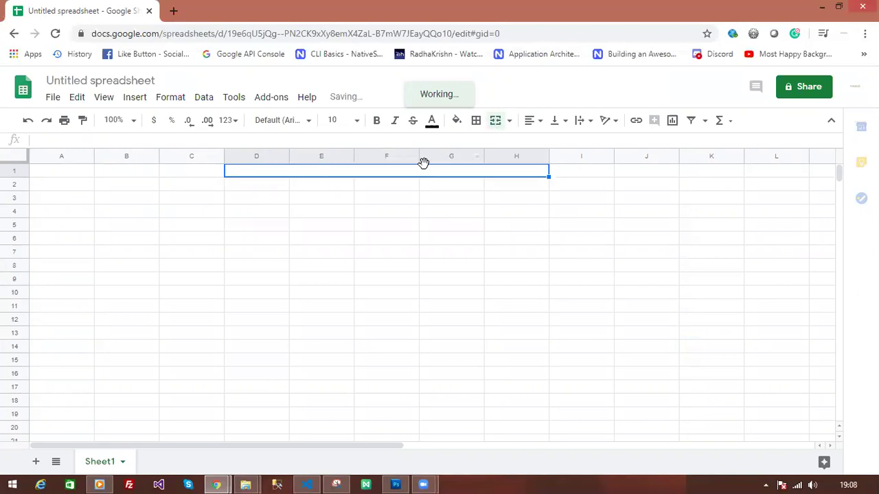
Enter the title "Daily Status Report" in the merged cell D1.
text(Dai)
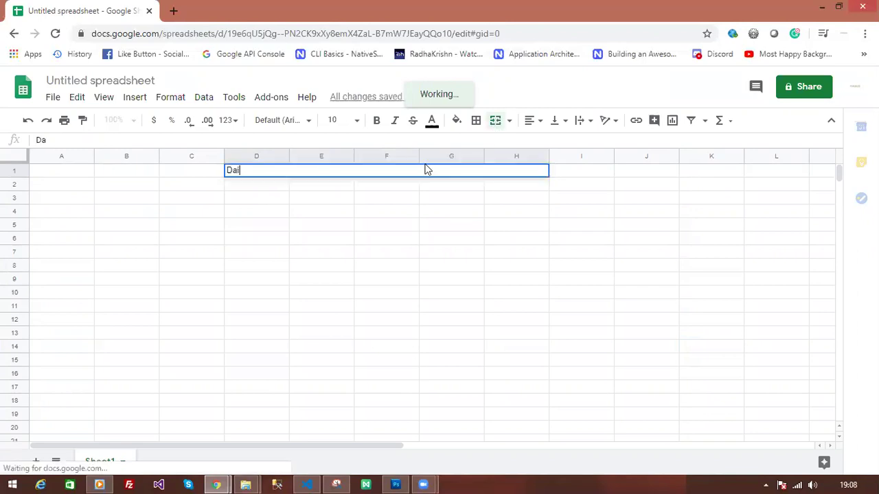
text(ly Stat)
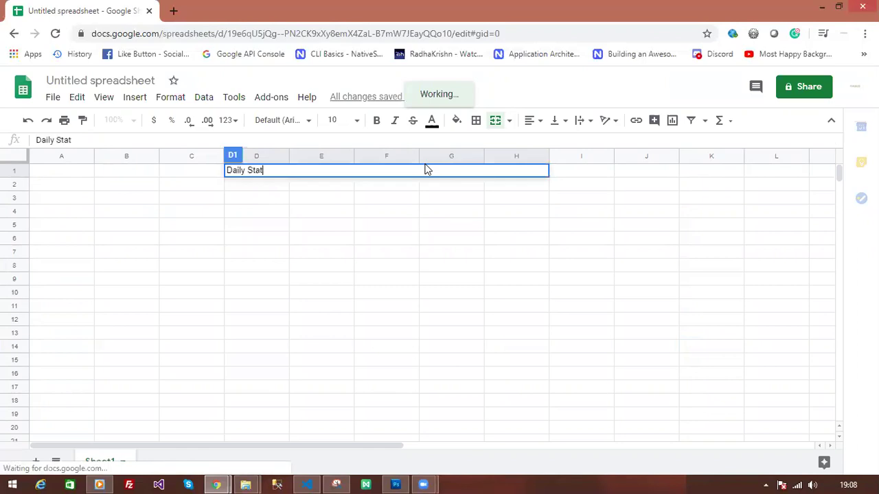
text(us )
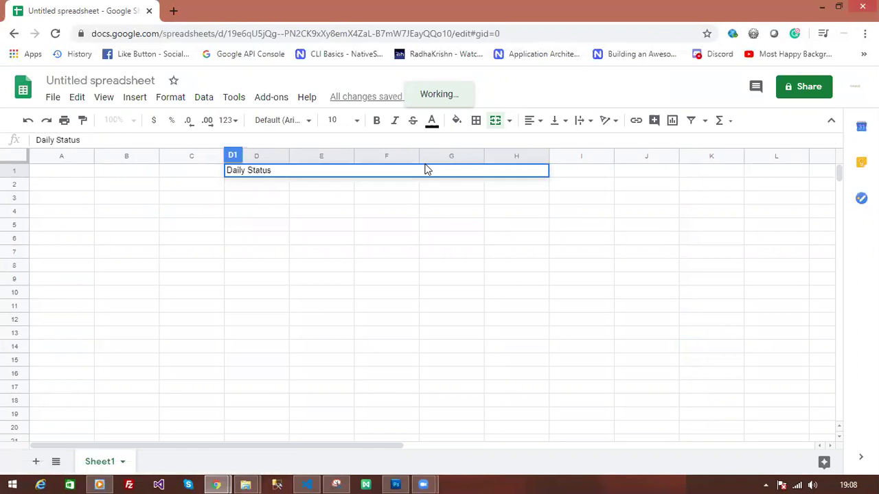
text(Report)
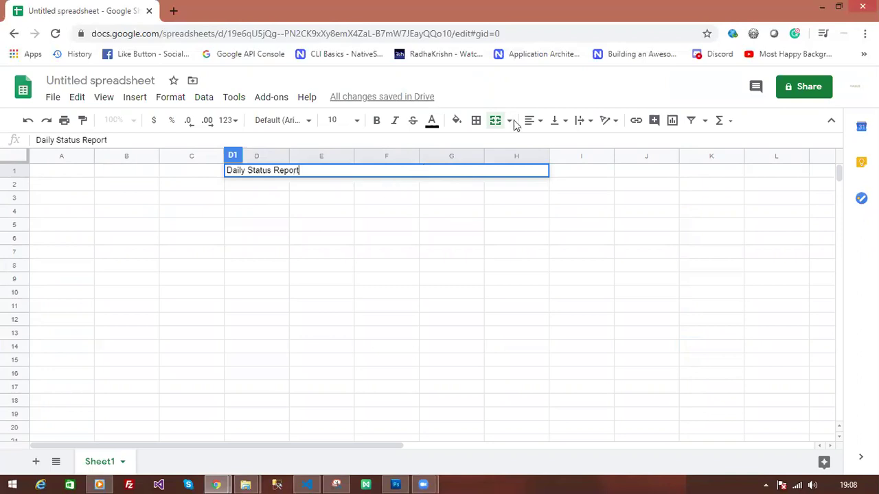
key(Return)
Centre the "Daily Status Report" title horizontally in its merged cell.
click(535, 128)
click(547, 143)
drag(282, 171, 511, 157)
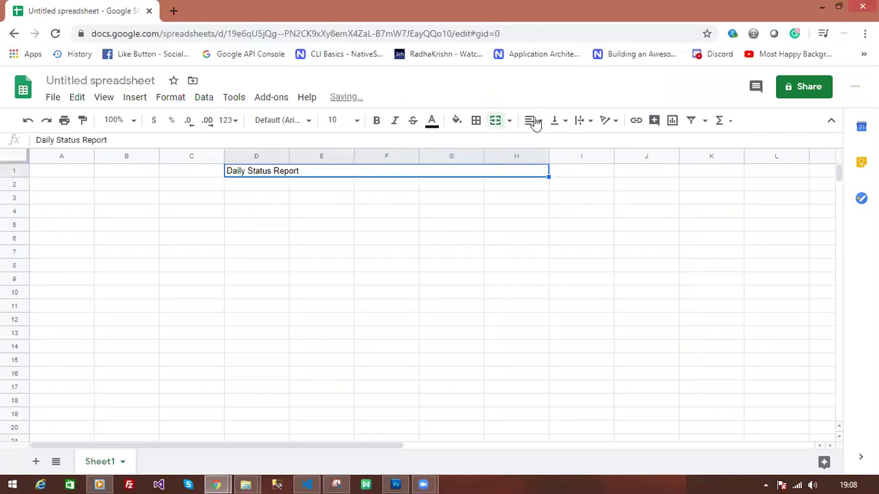
click(535, 123)
click(547, 146)
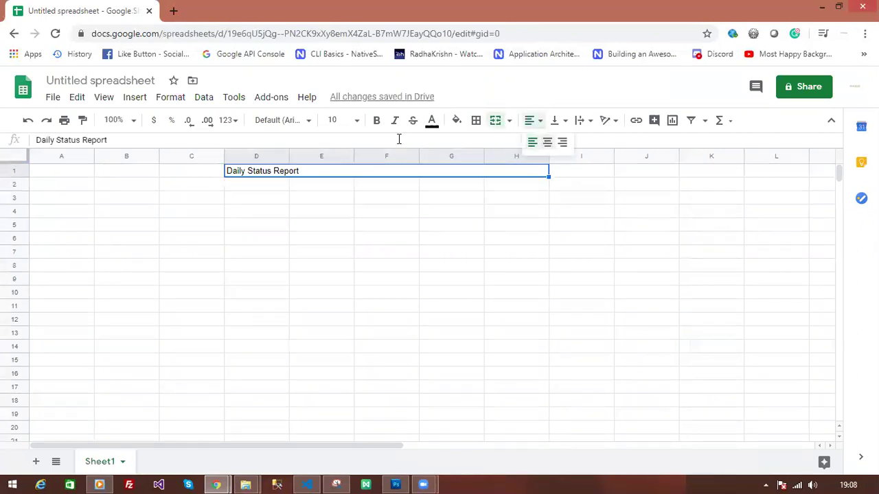
Format the title in row 1 as bold italic orange text with font size 18.
click(377, 122)
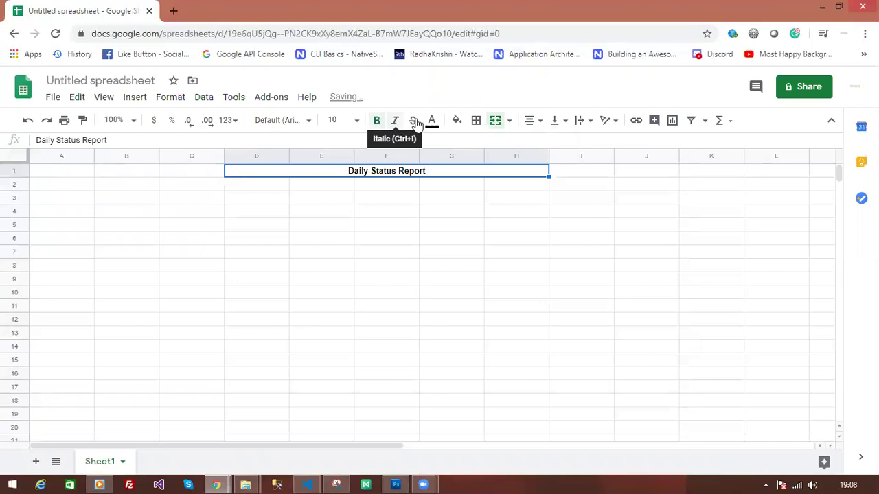
click(432, 120)
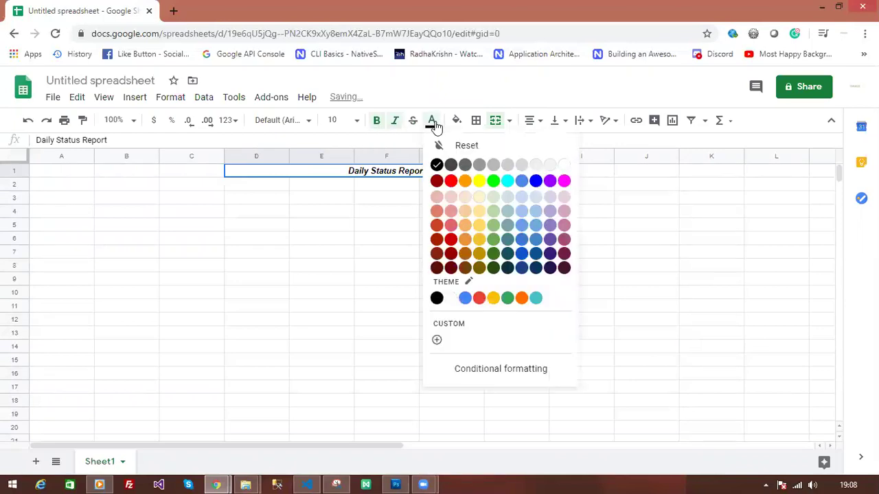
click(464, 191)
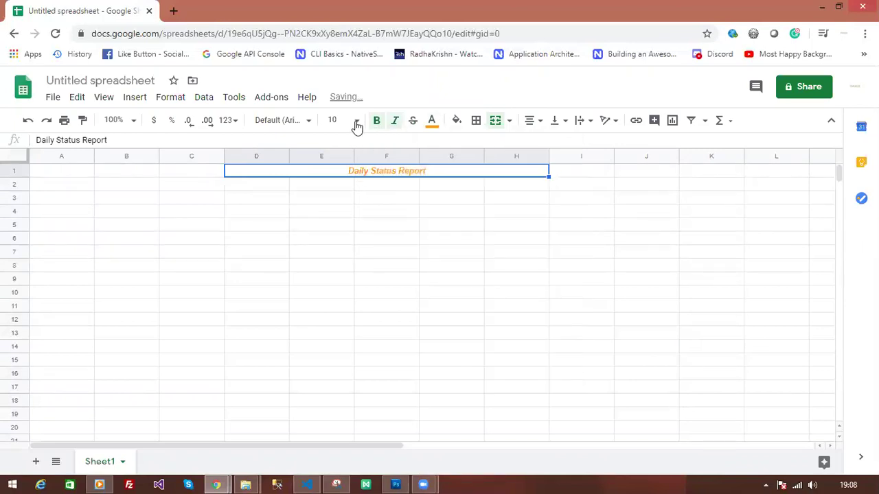
click(337, 307)
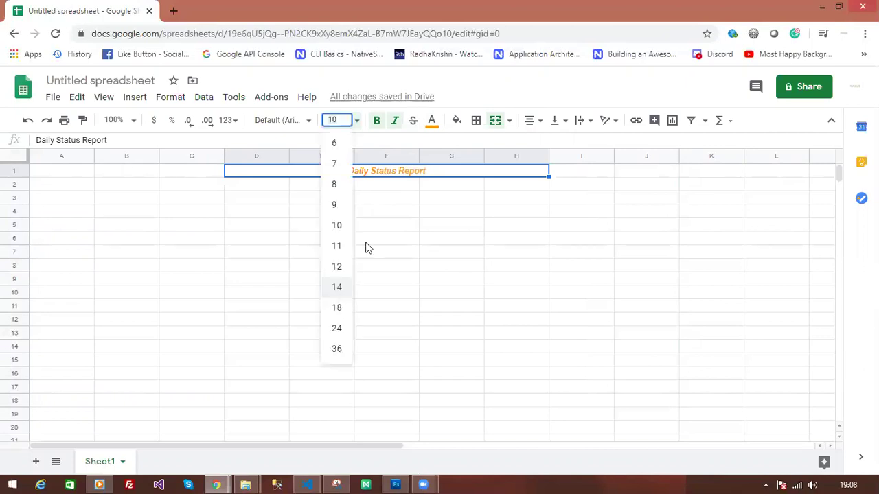
click(383, 195)
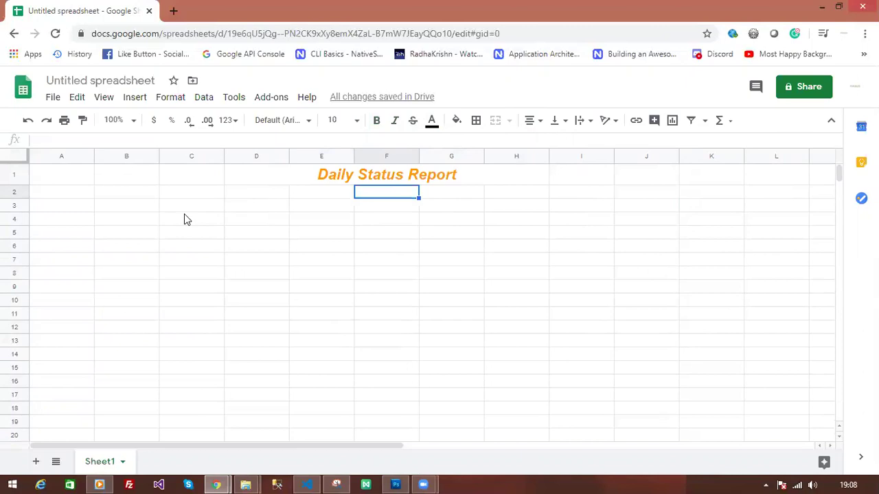
Enter the column headers Day, Project Details, Description and Status in cells B2 to E2.
click(151, 193)
text(Day)
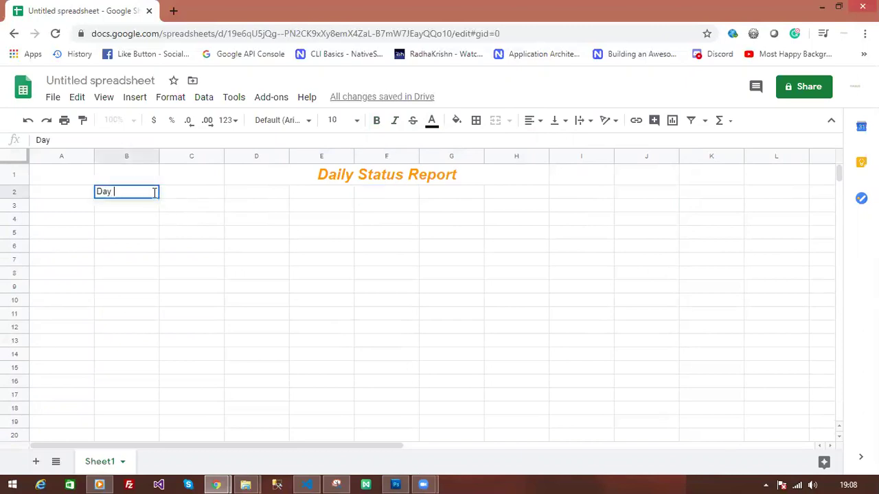
click(171, 195)
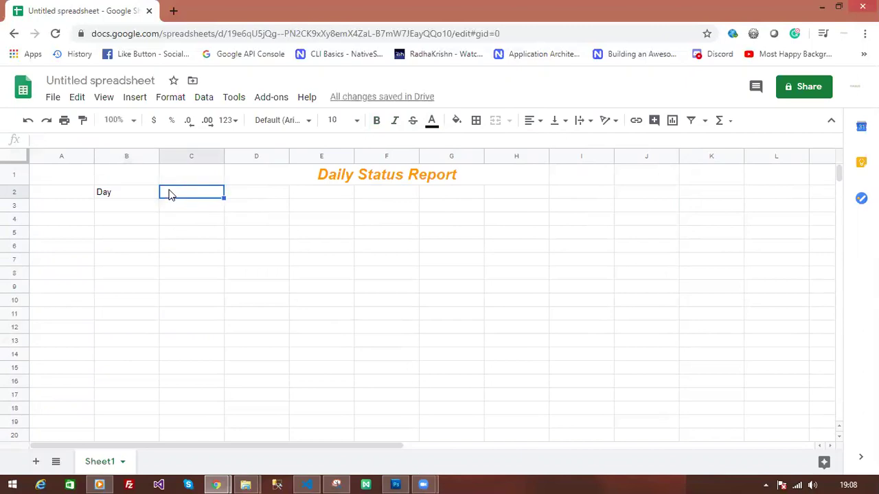
text(Project Details)
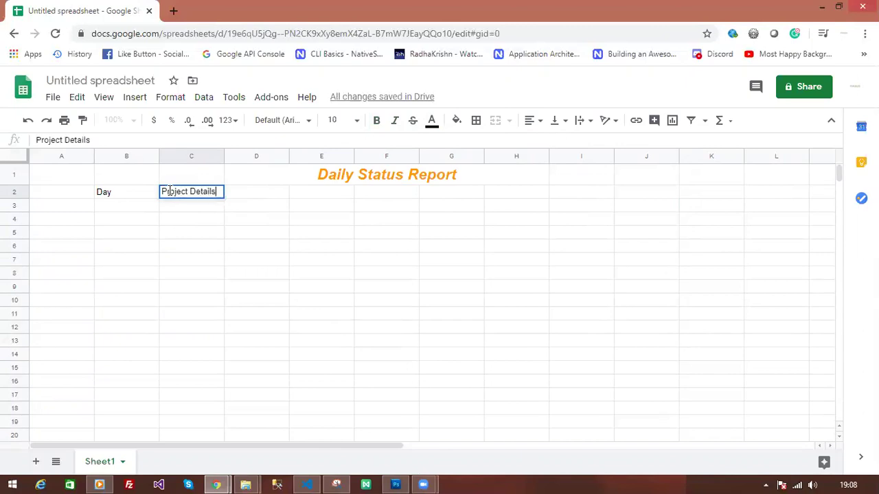
click(251, 198)
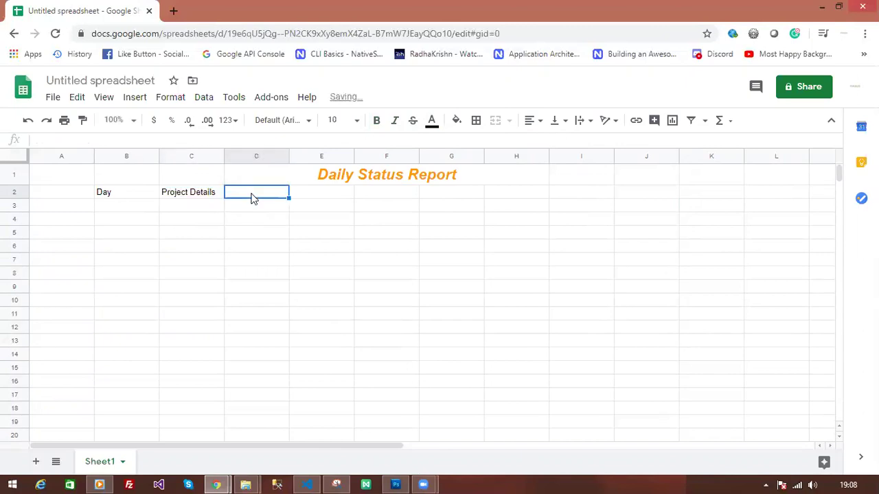
text(Description)
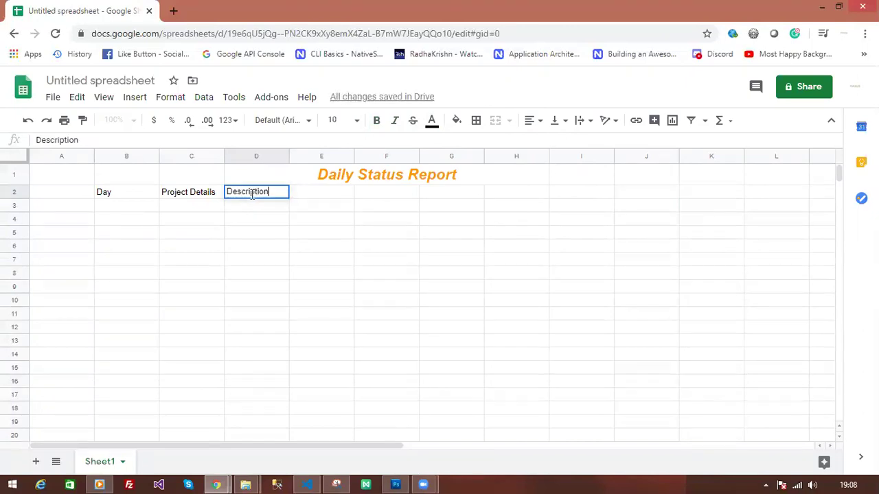
key(Tab)
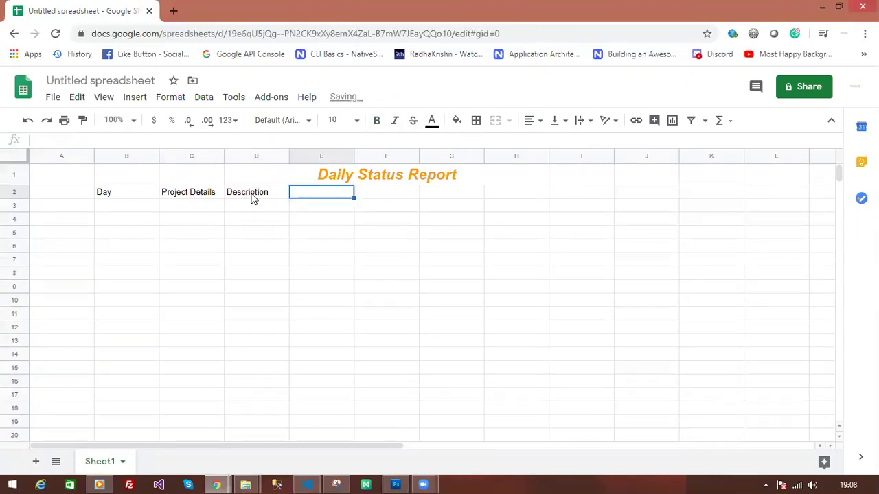
text(Status)
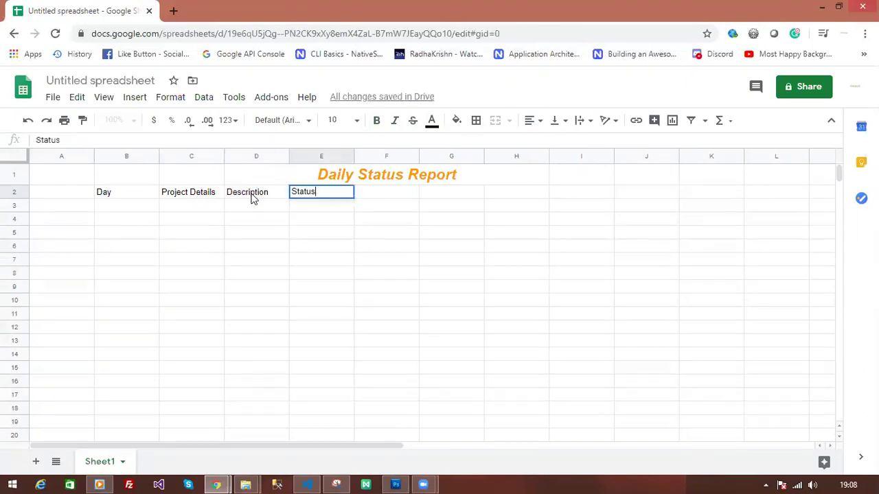
click(318, 206)
click(380, 195)
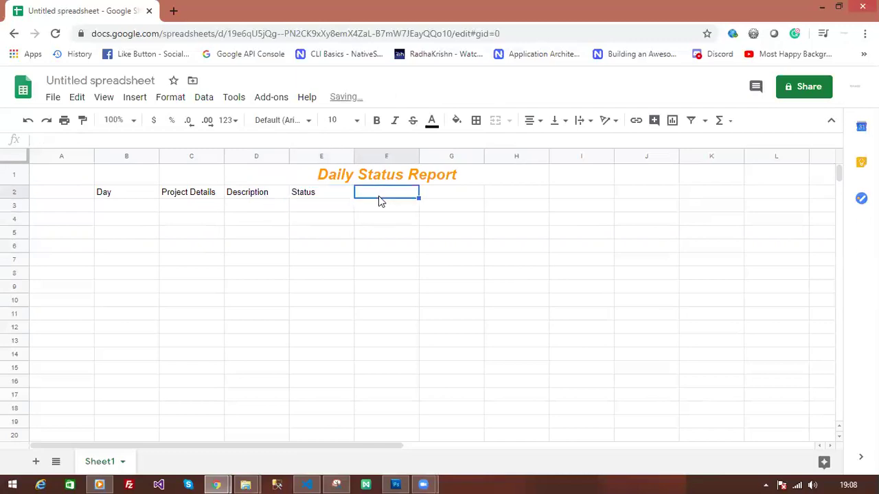
text(Date)
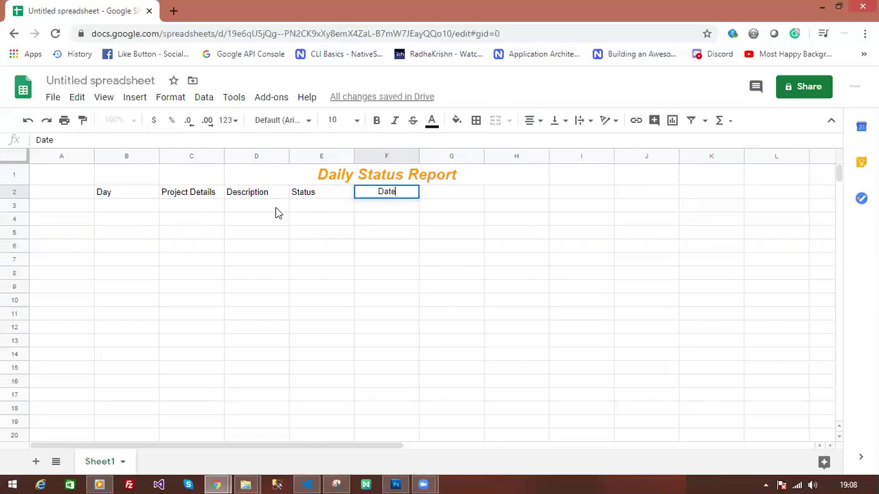
double_click(359, 193)
key(BackSpace)
click(313, 207)
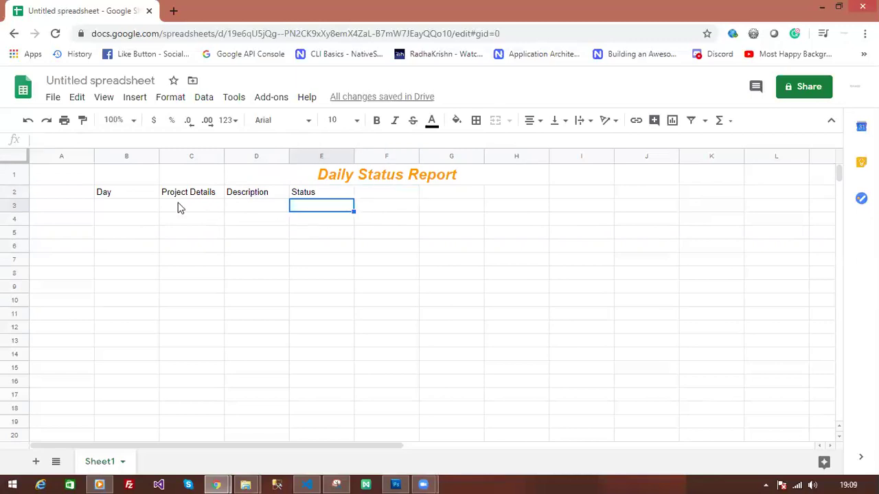
drag(149, 193, 399, 191)
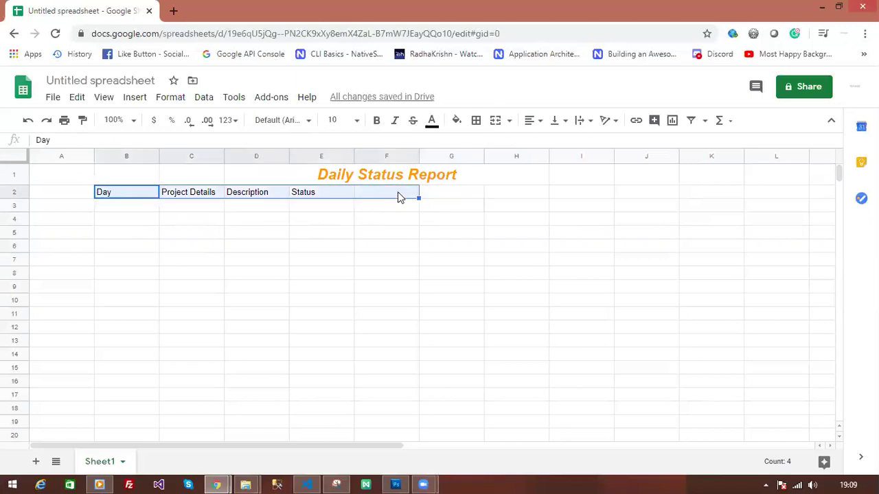
key(ctrl+b)
click(376, 120)
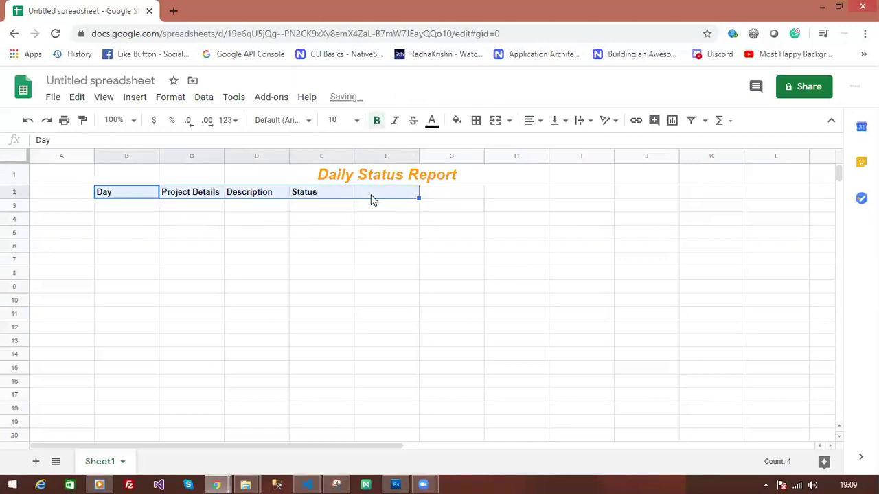
click(348, 220)
Format the column headers in cells B2 to E2 as bold with font size 11.
drag(118, 192, 324, 195)
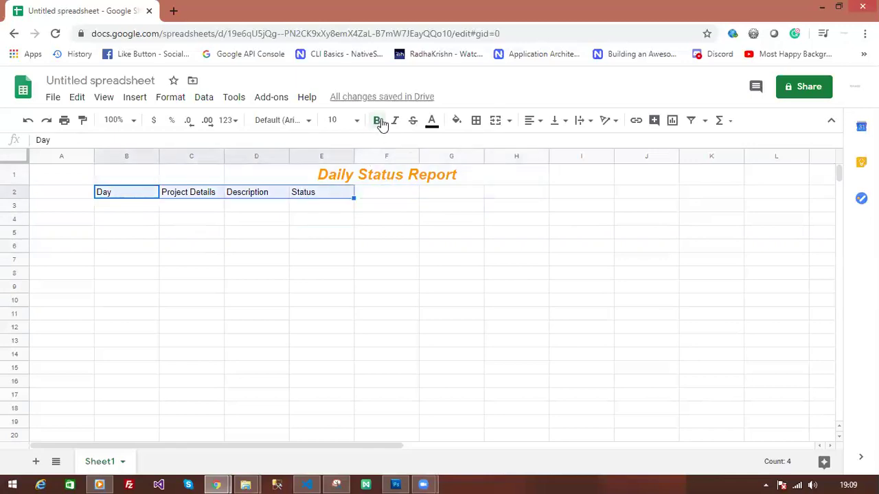
click(377, 120)
click(356, 123)
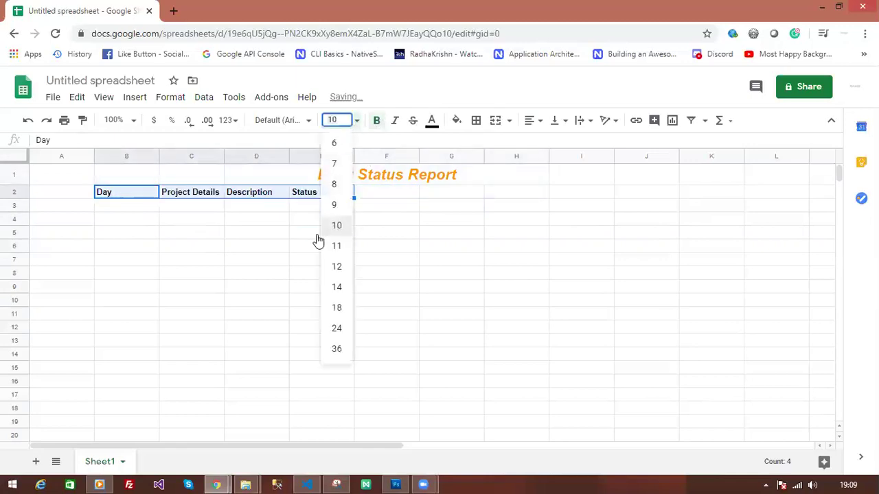
click(337, 225)
click(356, 123)
click(337, 251)
Enter the date 1/april/2020 in cell B3 below the Day header.
click(140, 210)
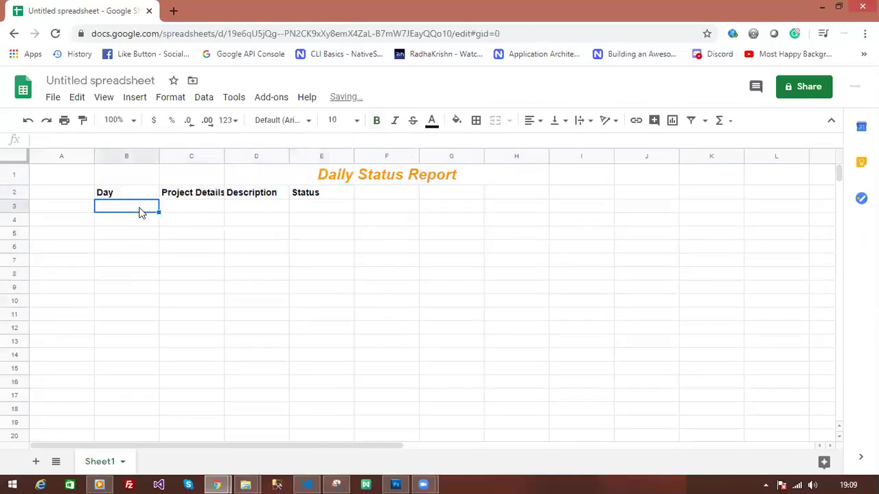
text(1/)
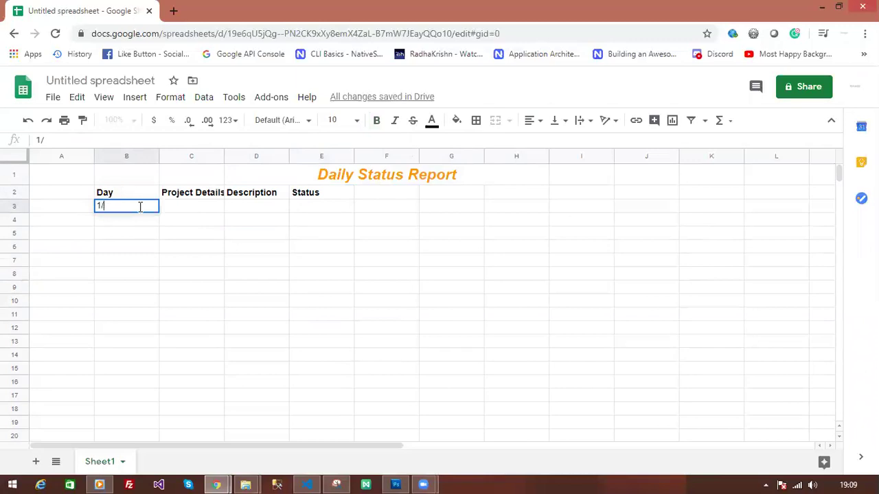
text(april/2020)
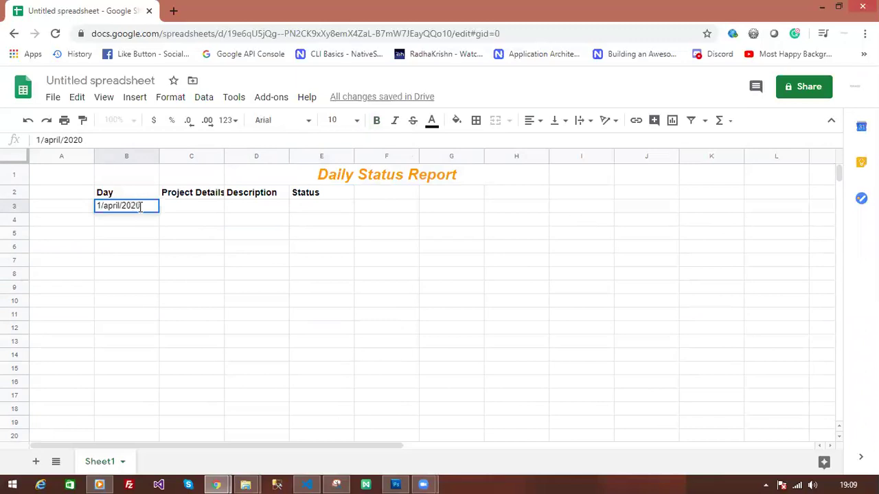
key(Return)
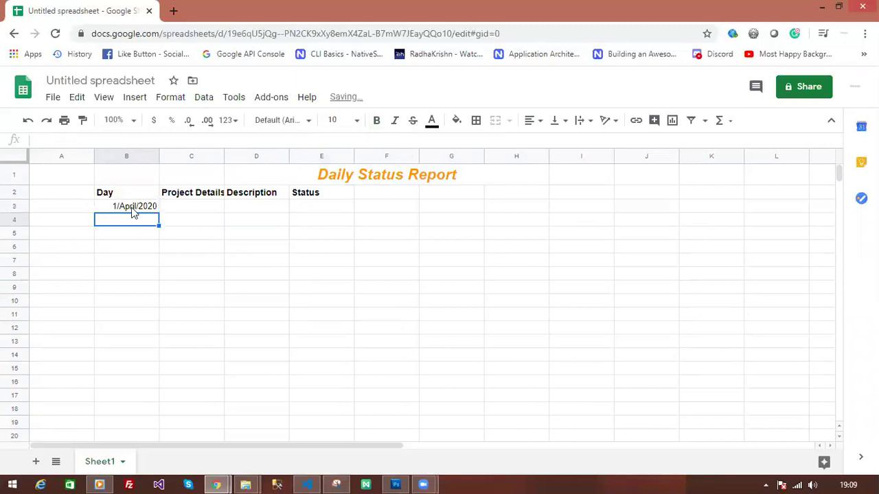
Copy the date from B3 into B4 and change it to 4/2/2020.
key(Up)
key(ctrl+c)
click(129, 221)
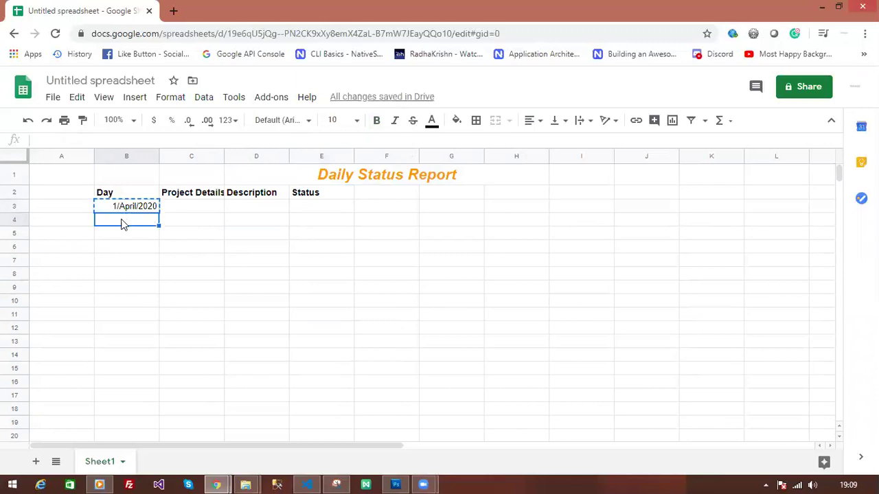
key(ctrl+v)
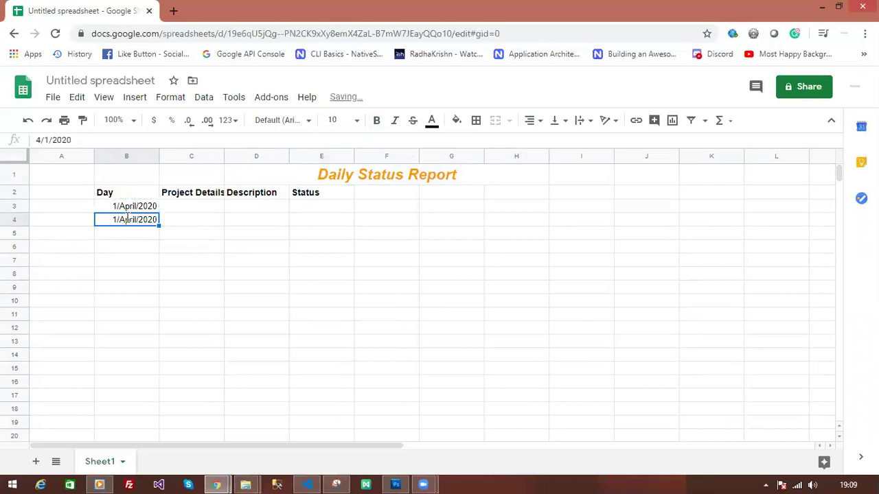
double_click(128, 219)
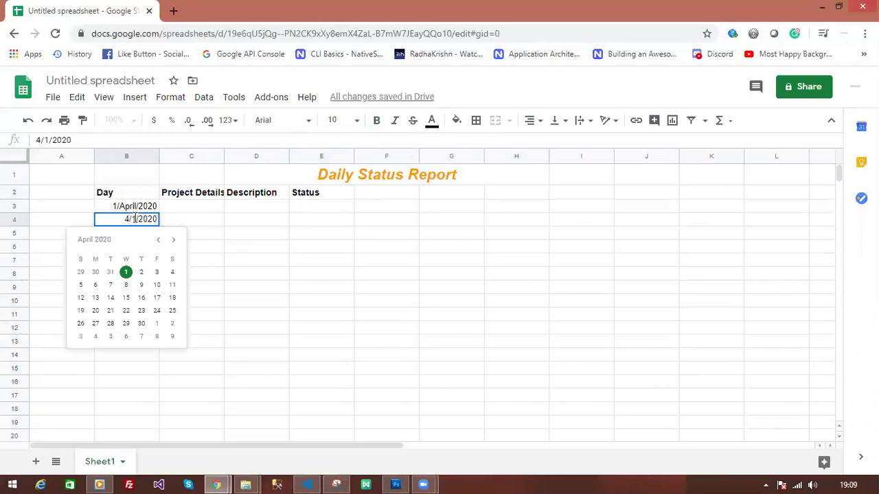
key(BackSpace)
text(2)
Extend the date series from B3:B4 down to 16/April/2020 in cell B18.
click(146, 209)
drag(146, 213, 153, 229)
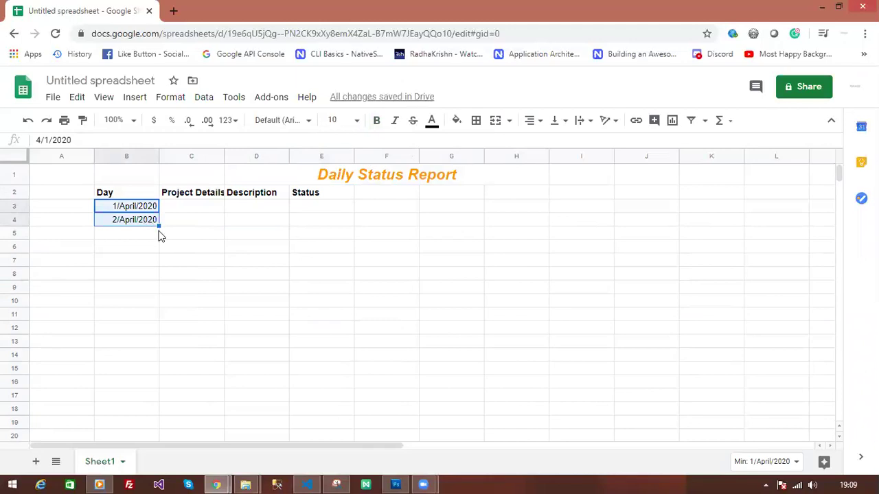
drag(163, 316, 164, 408)
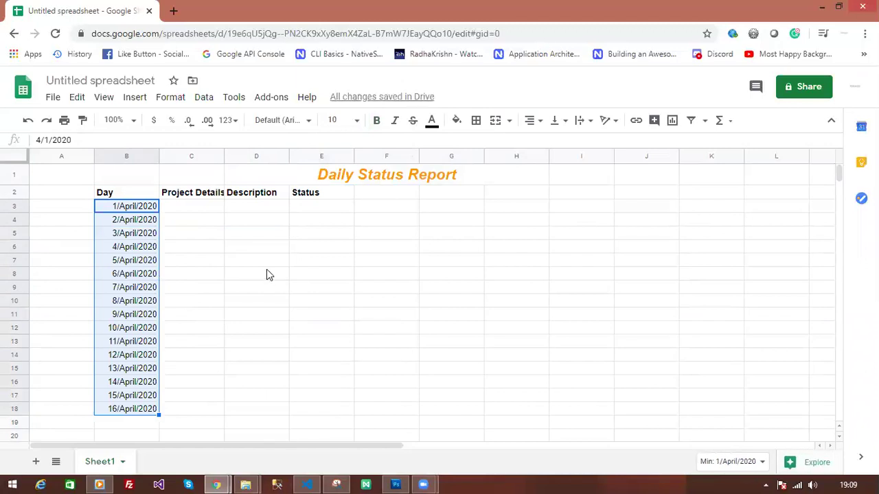
click(234, 245)
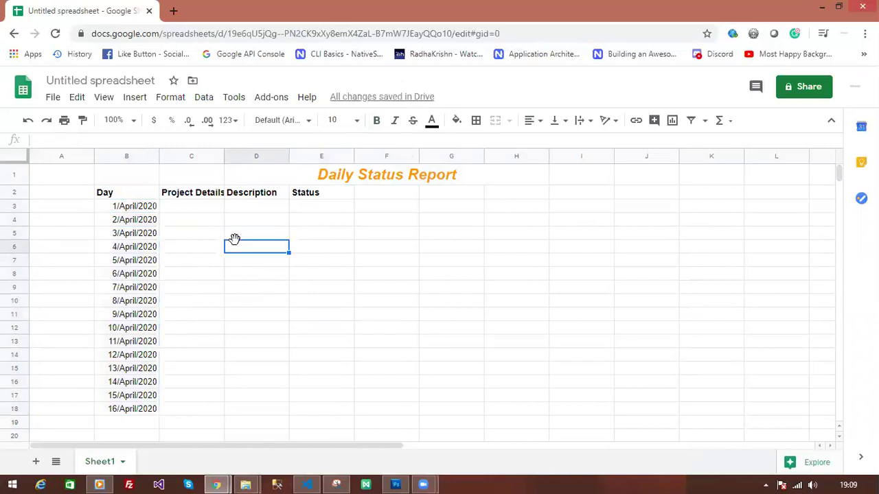
Enter "Projetc" in cell C3 below the Project Details header.
click(203, 211)
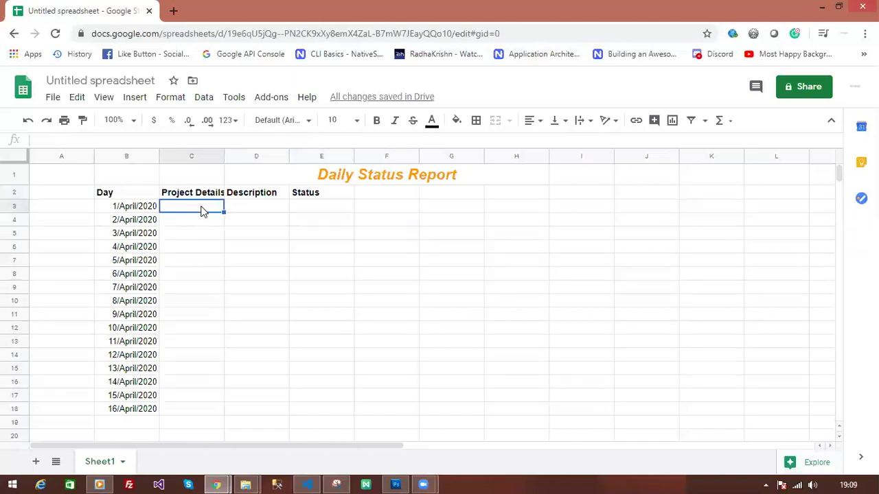
text(Projetc)
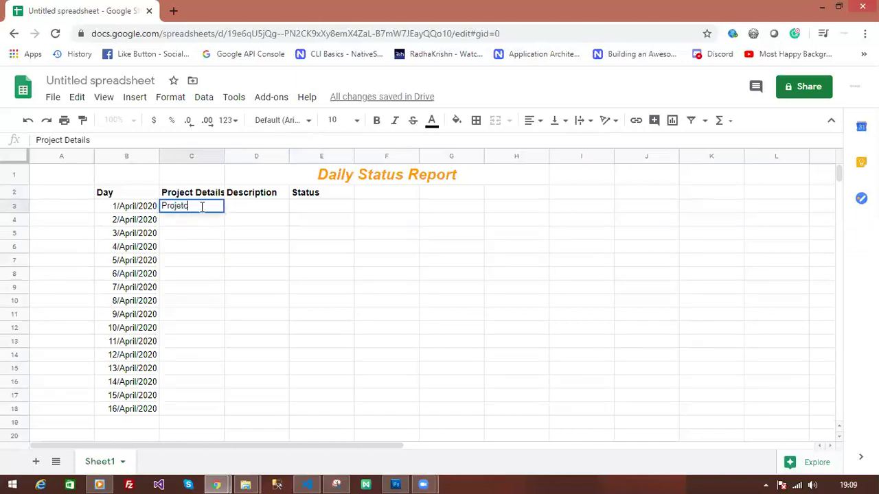
click(346, 272)
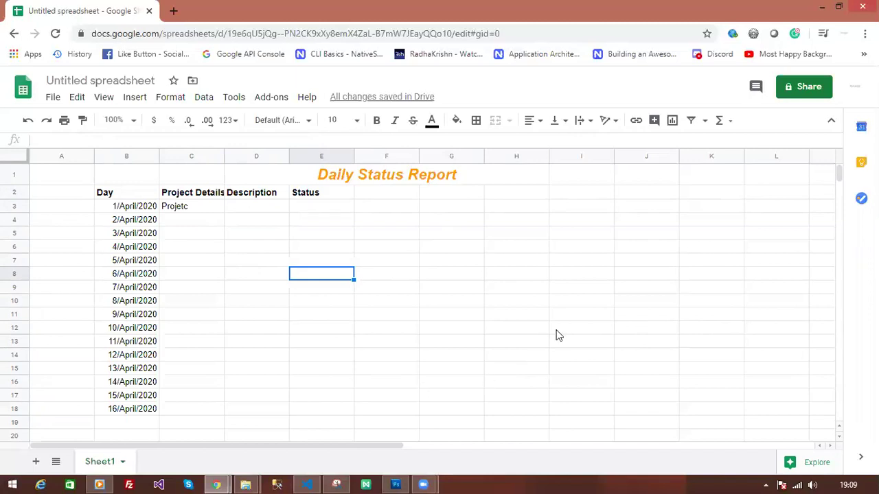
Start sharing the spreadsheet and save it under the name "Daily Status Report".
click(814, 92)
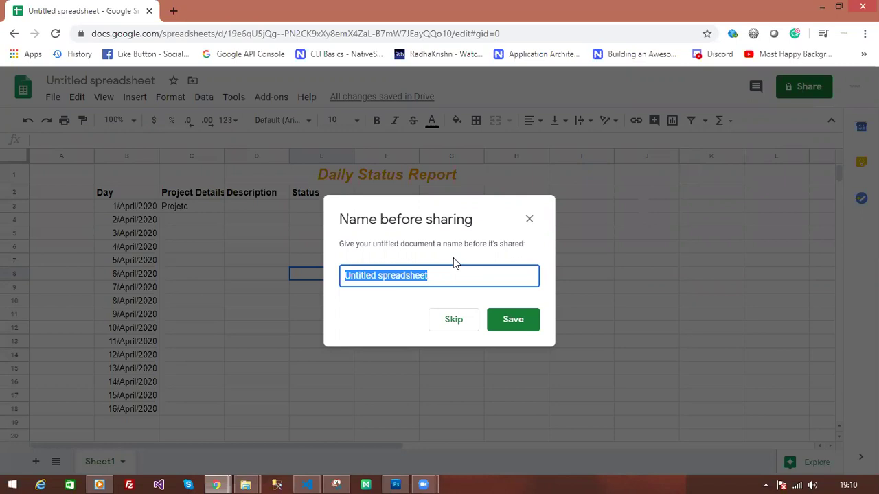
text(Daily Status Report)
click(514, 323)
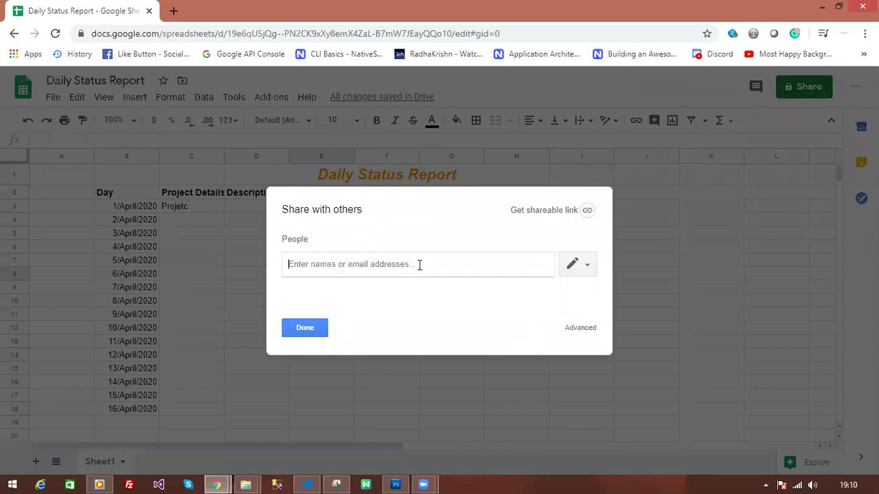
Share the spreadsheet with the suggested contact's e-mail address, keeping Can edit, and send the link with no sign-in required.
text(yvk)
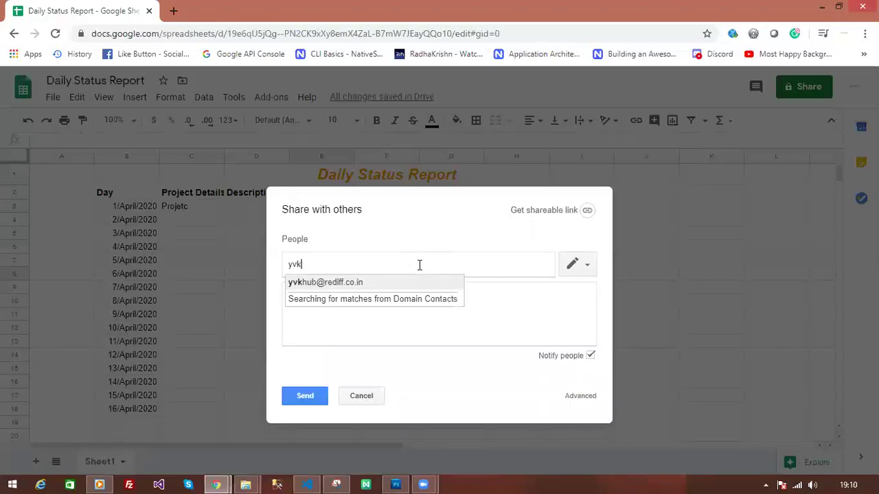
click(367, 281)
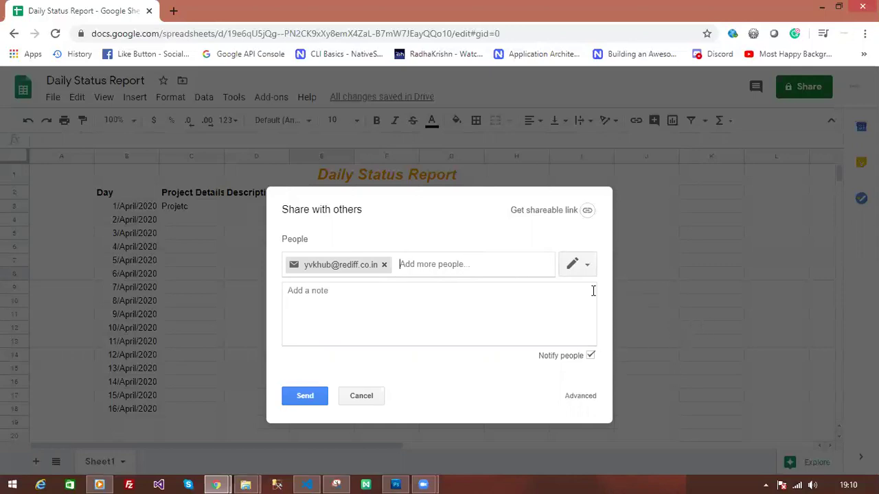
click(589, 269)
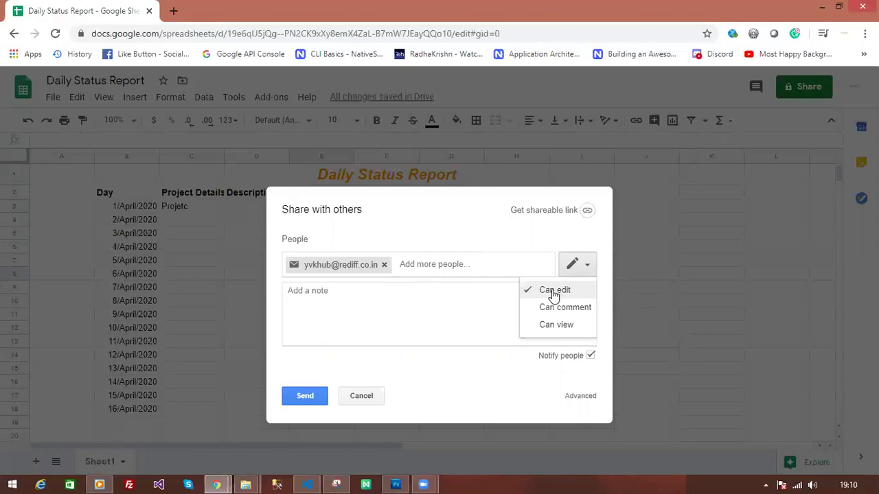
click(452, 370)
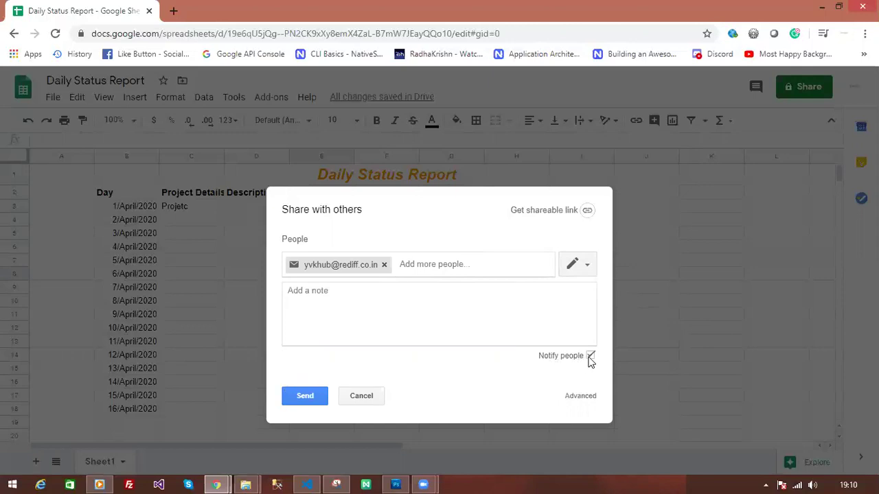
click(306, 397)
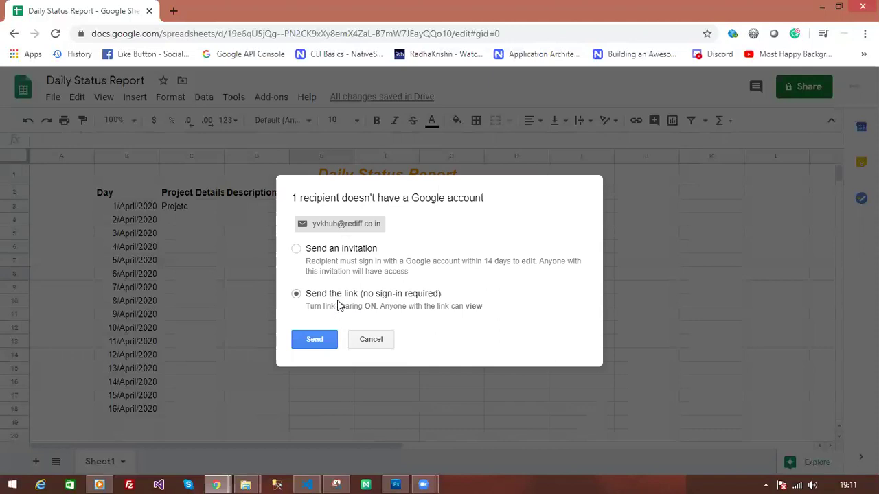
click(315, 339)
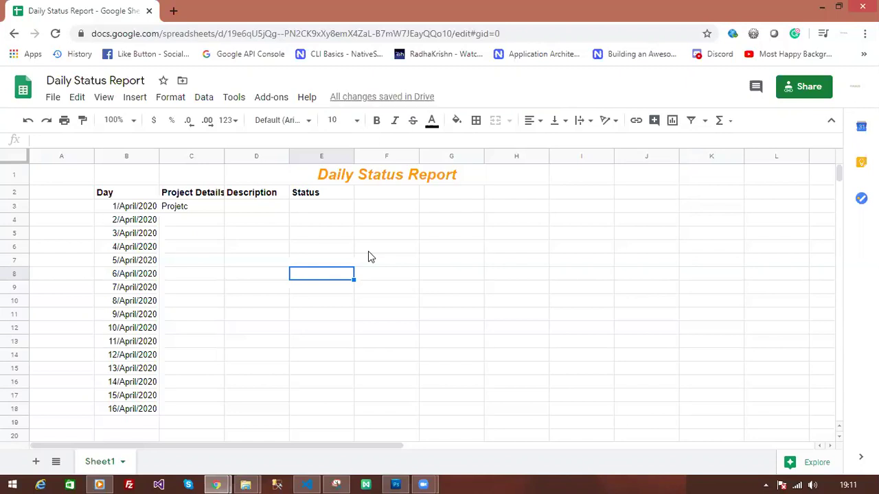
click(54, 97)
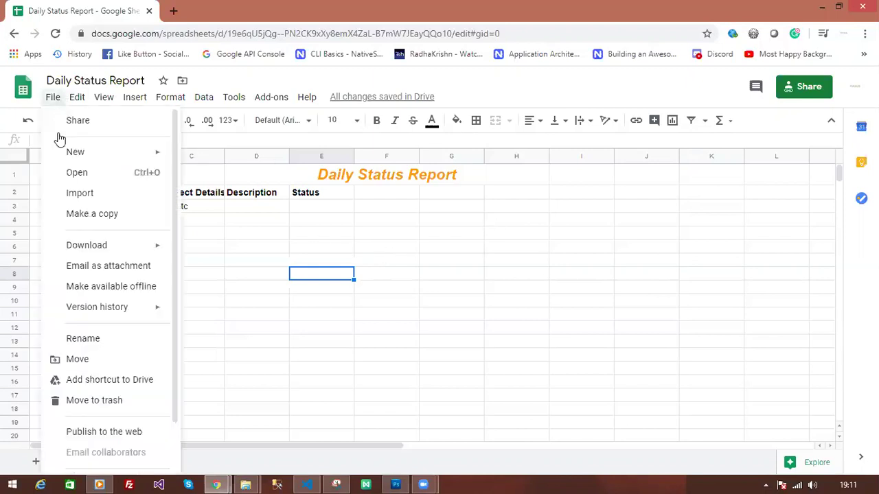
click(77, 96)
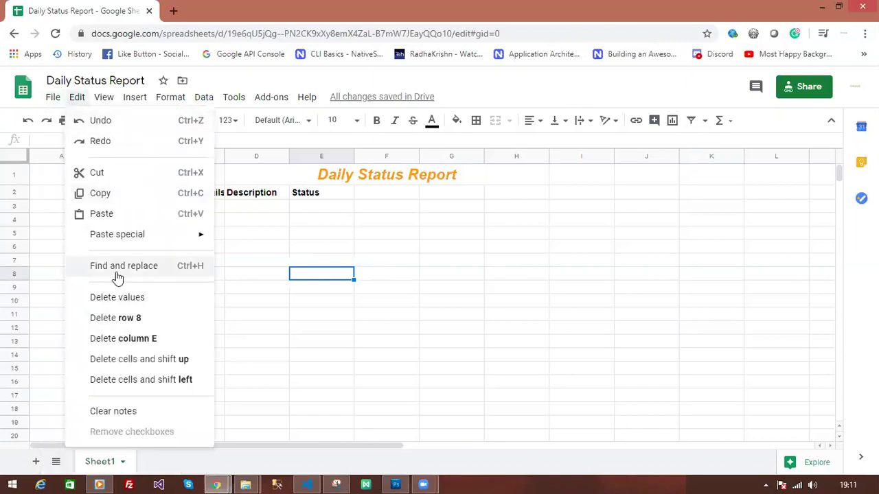
mouse_move(112, 103)
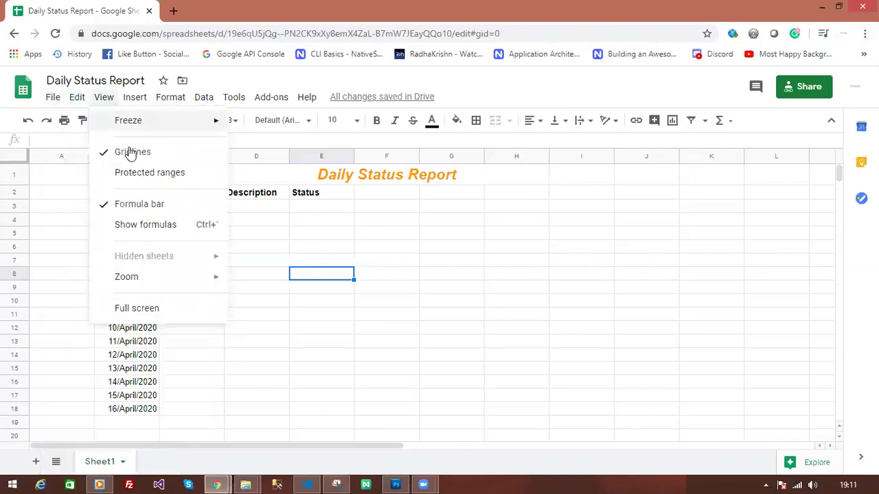
mouse_move(309, 99)
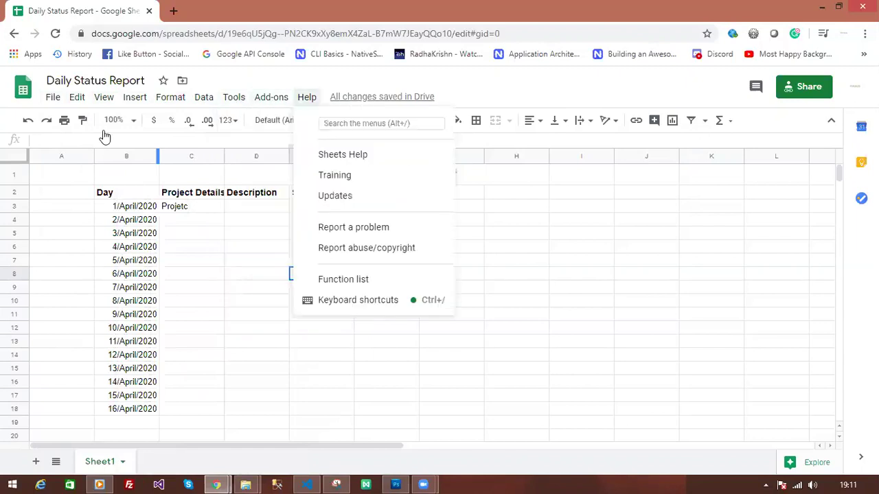
click(579, 211)
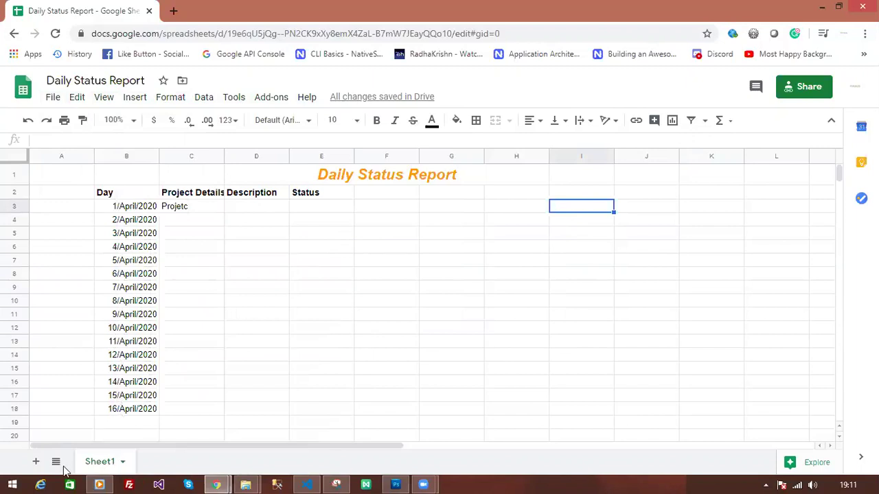
Add a second sheet to the spreadsheet and rename Sheet1 to "Daily Status Report".
click(38, 464)
click(99, 465)
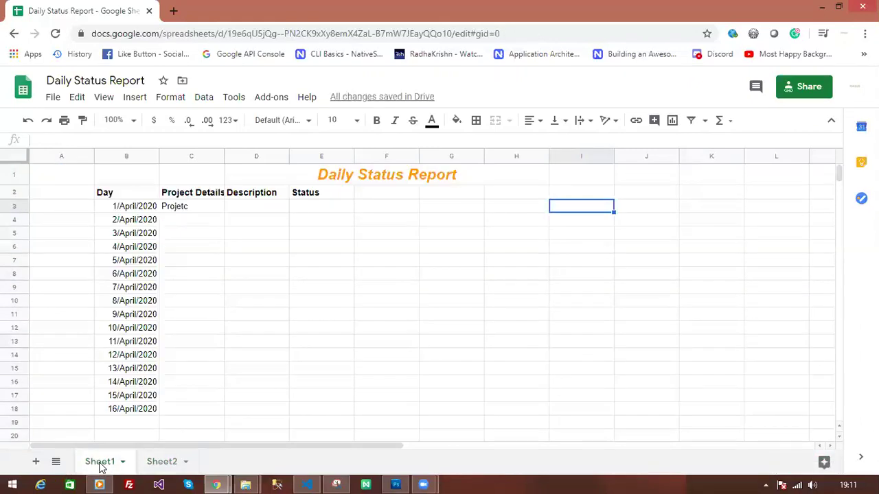
right_click(99, 464)
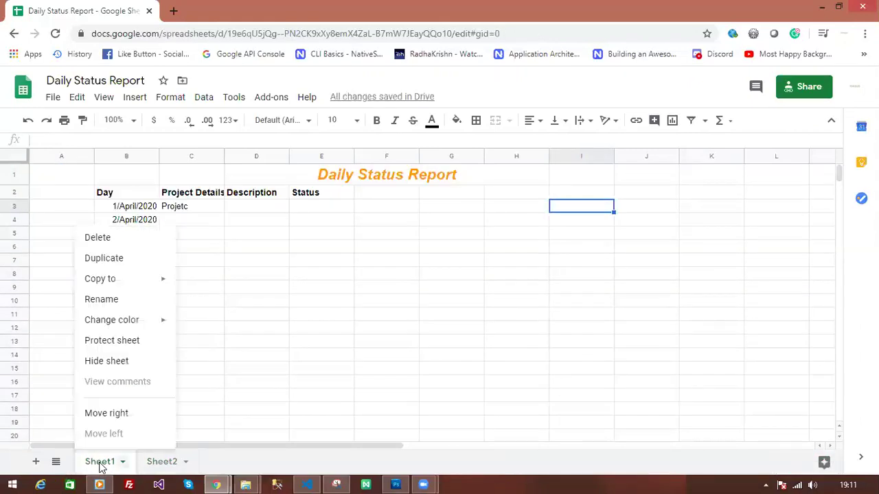
click(114, 300)
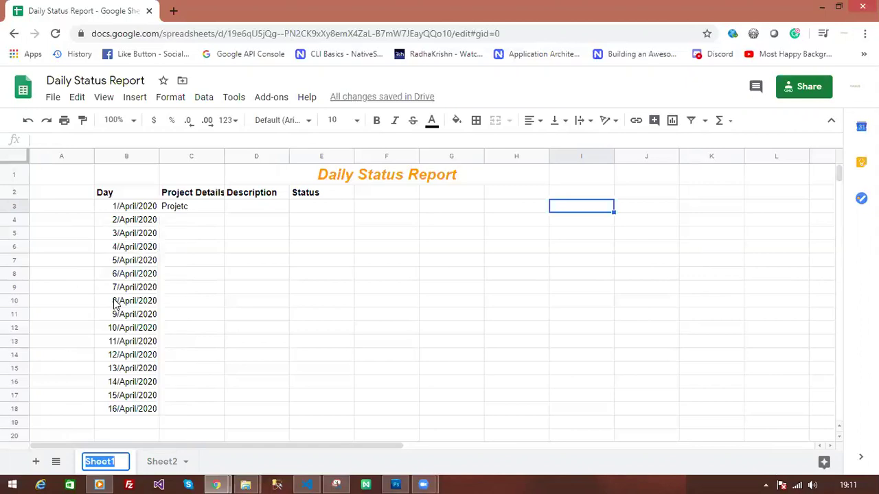
text(Daily Stat)
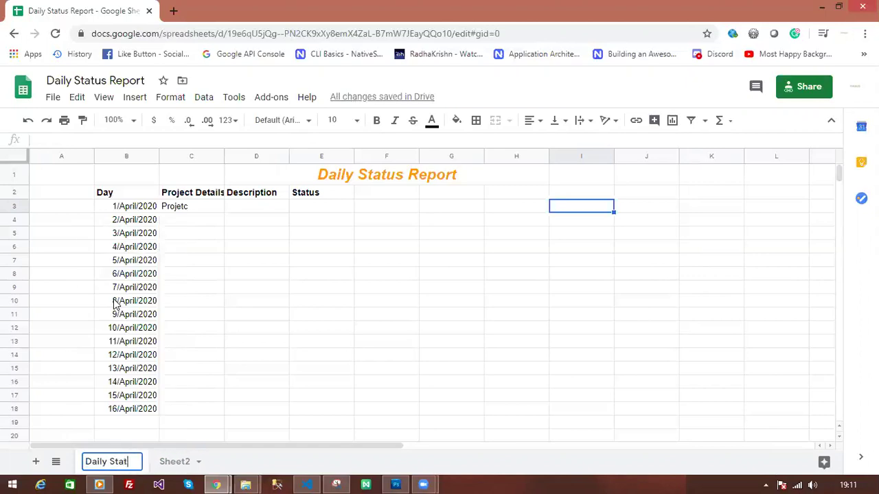
text(us Report)
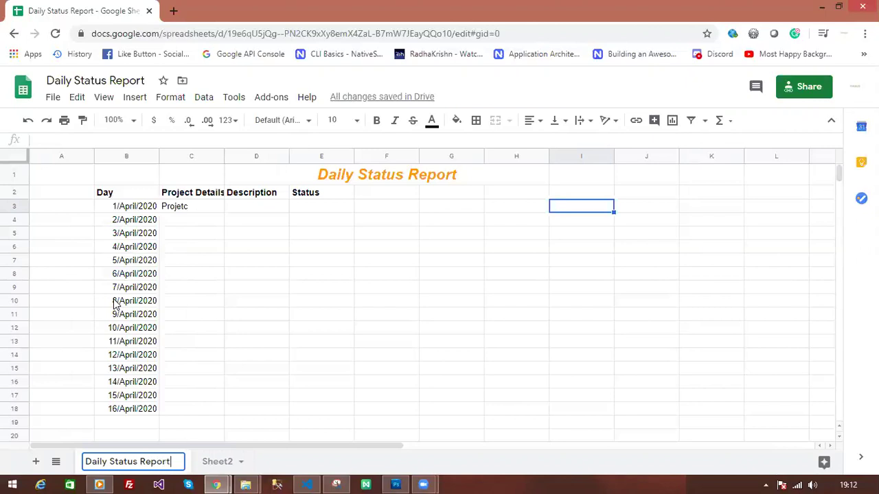
click(216, 223)
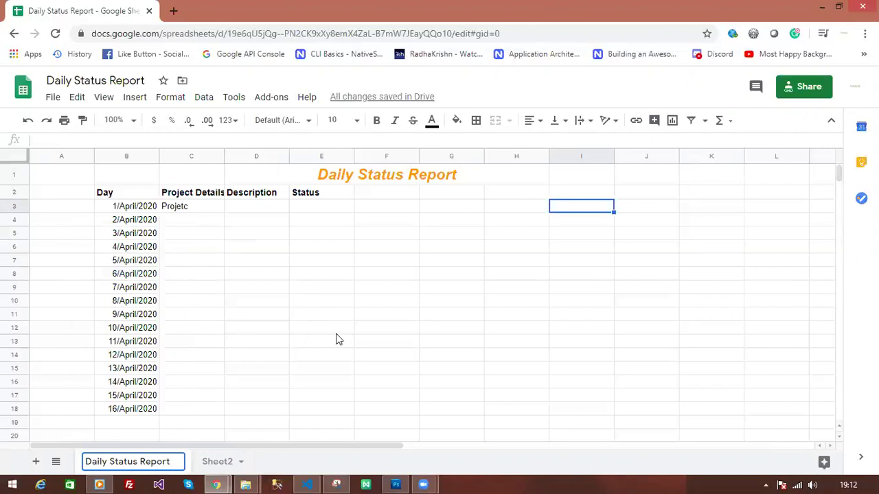